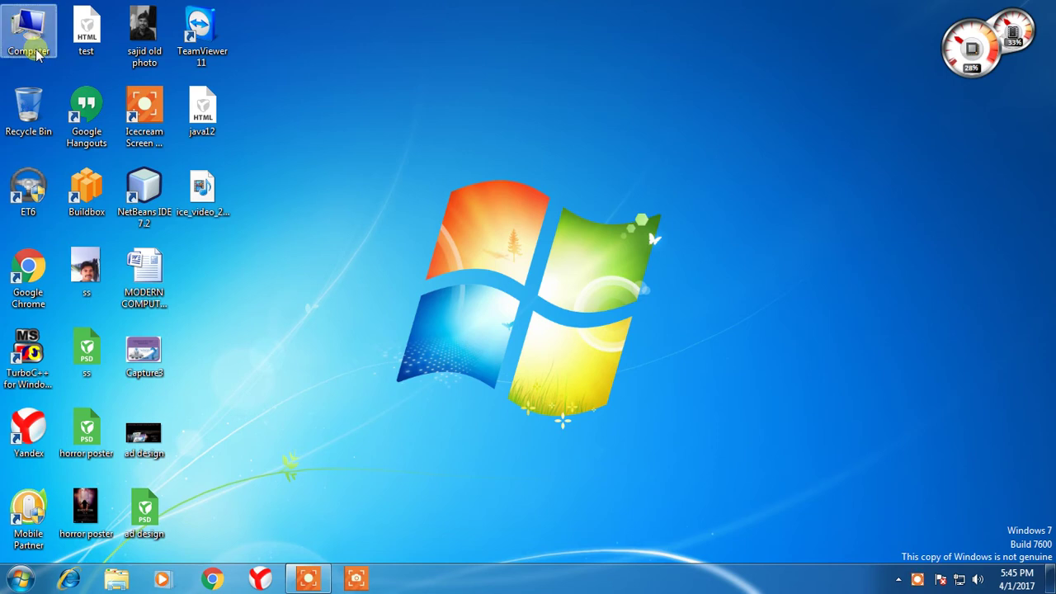
View the hard disk drives listed in Computer and close the window
{"action": "double_click", "coordinate": [750, 81]}
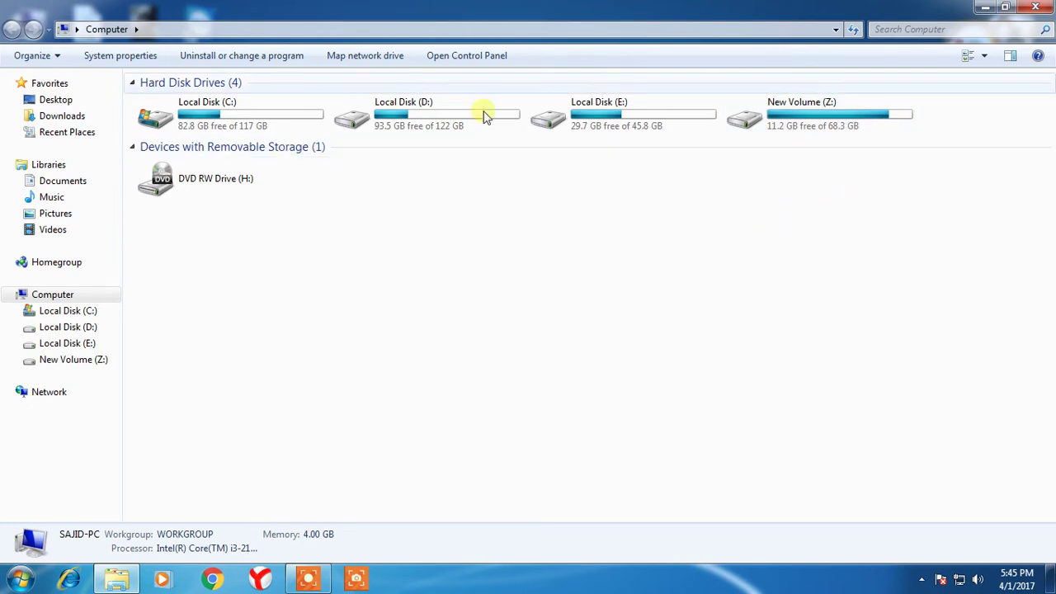
{"action": "left_click", "coordinate": [1033, 8]}
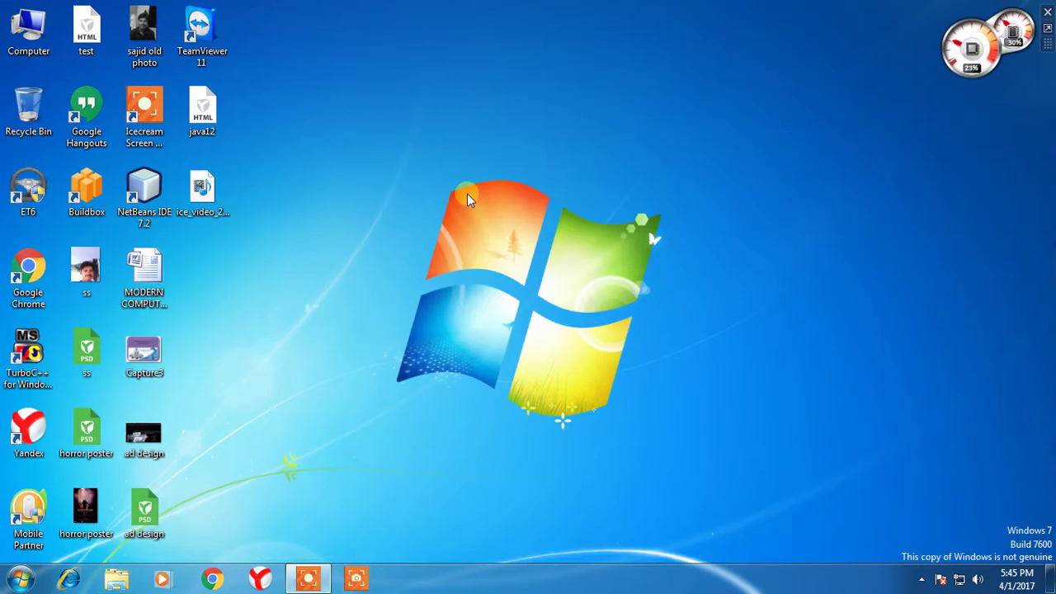
Open Disk Management within Computer Management and maximize the window
{"action": "left_click", "coordinate": [33, 29]}
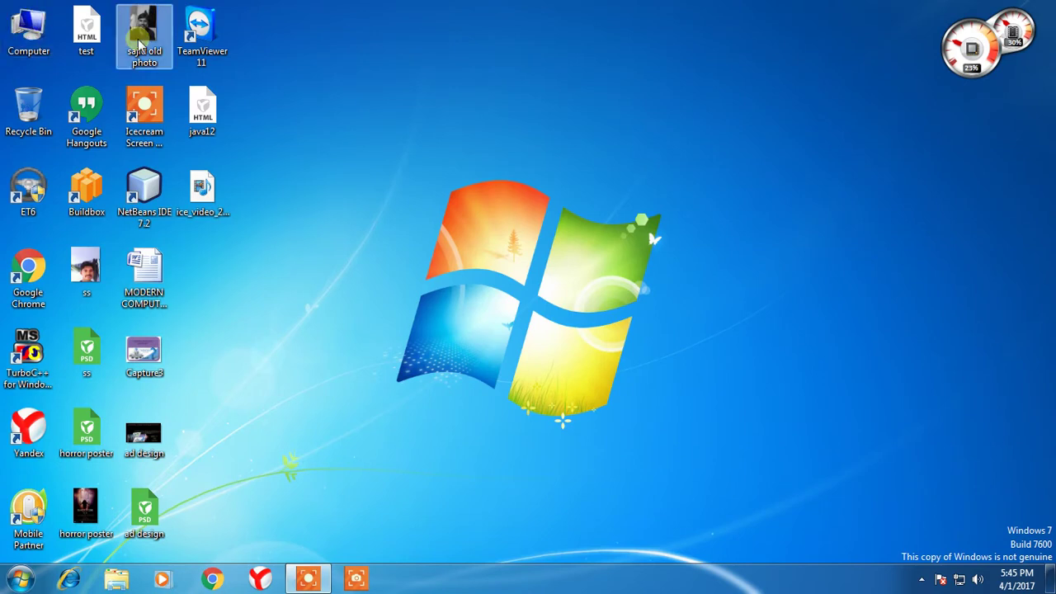
{"action": "right_click", "coordinate": [19, 37]}
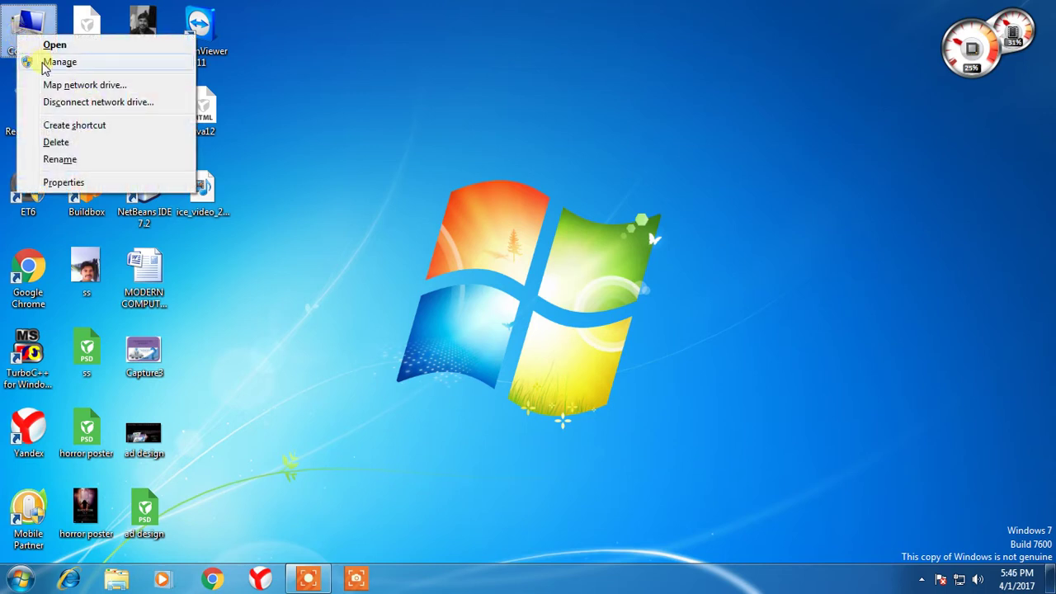
{"action": "left_click", "coordinate": [46, 64]}
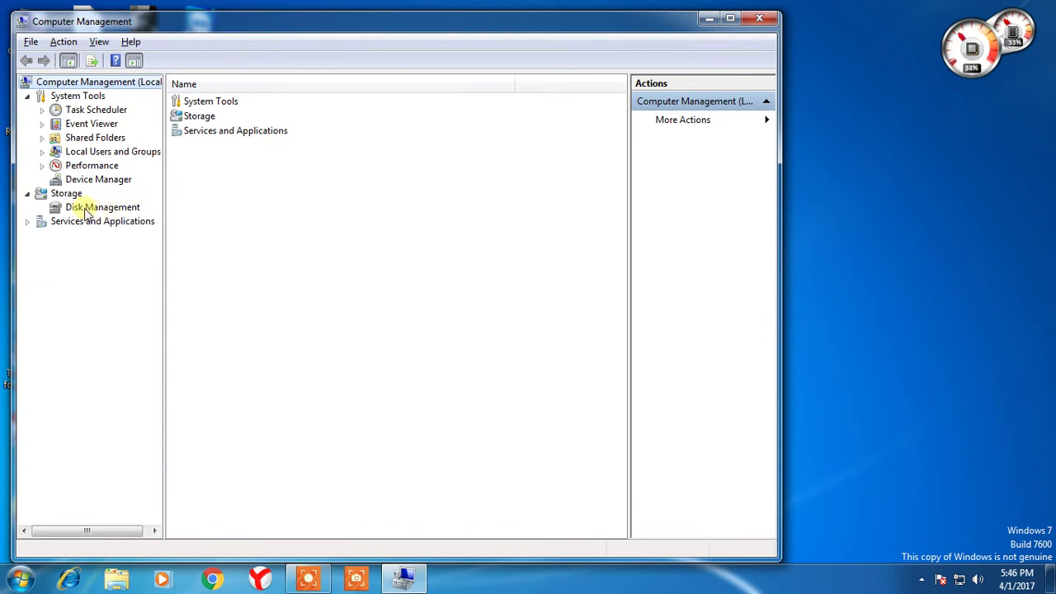
{"action": "left_click", "coordinate": [85, 211]}
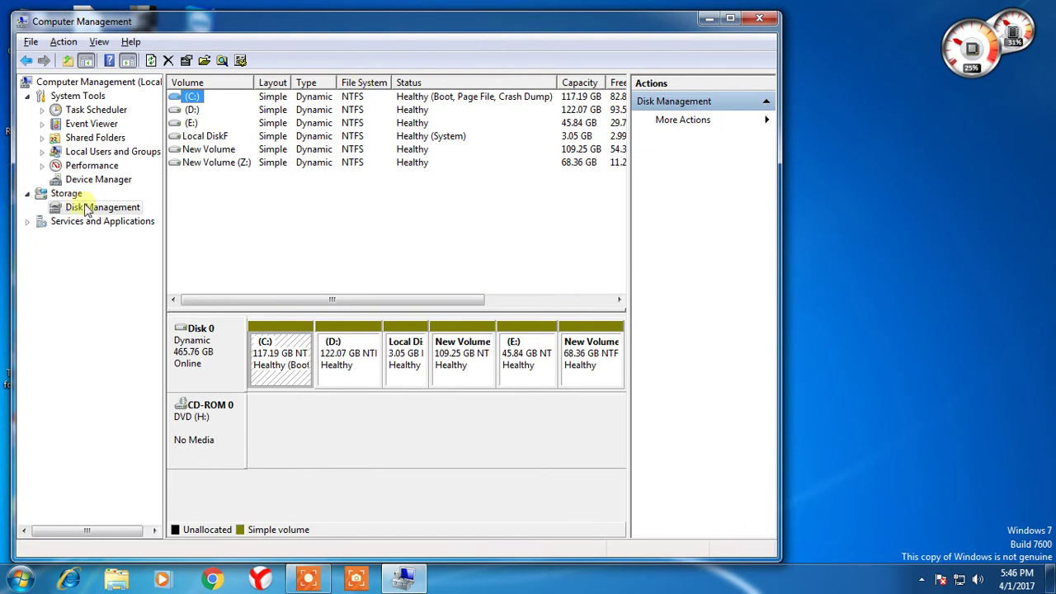
{"action": "double_click", "coordinate": [540, 20]}
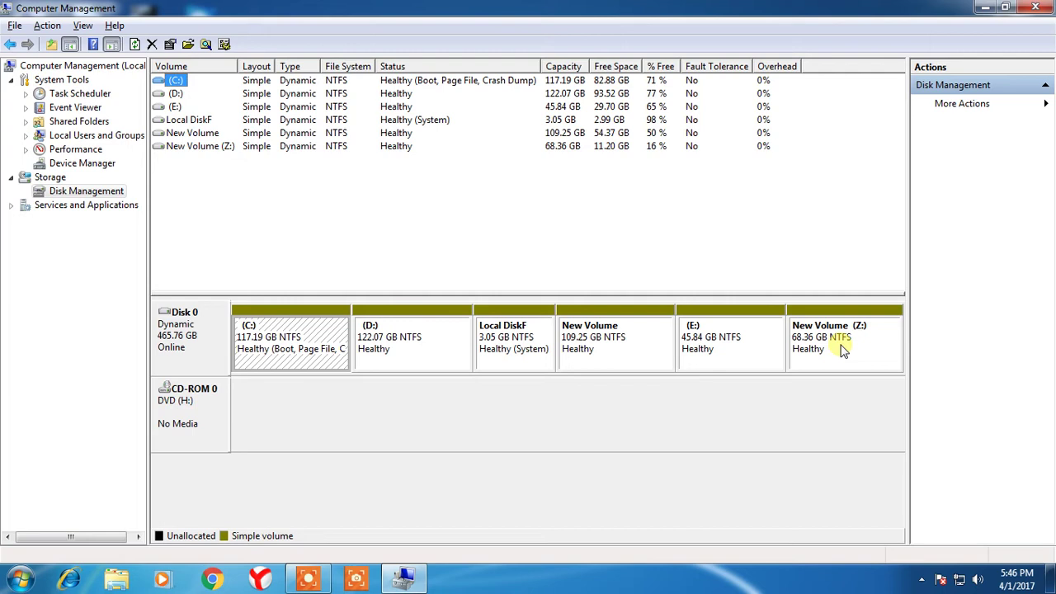
Assign drive letter G to the 109.25 GB New Volume on Disk 0
{"action": "right_click", "coordinate": [615, 349]}
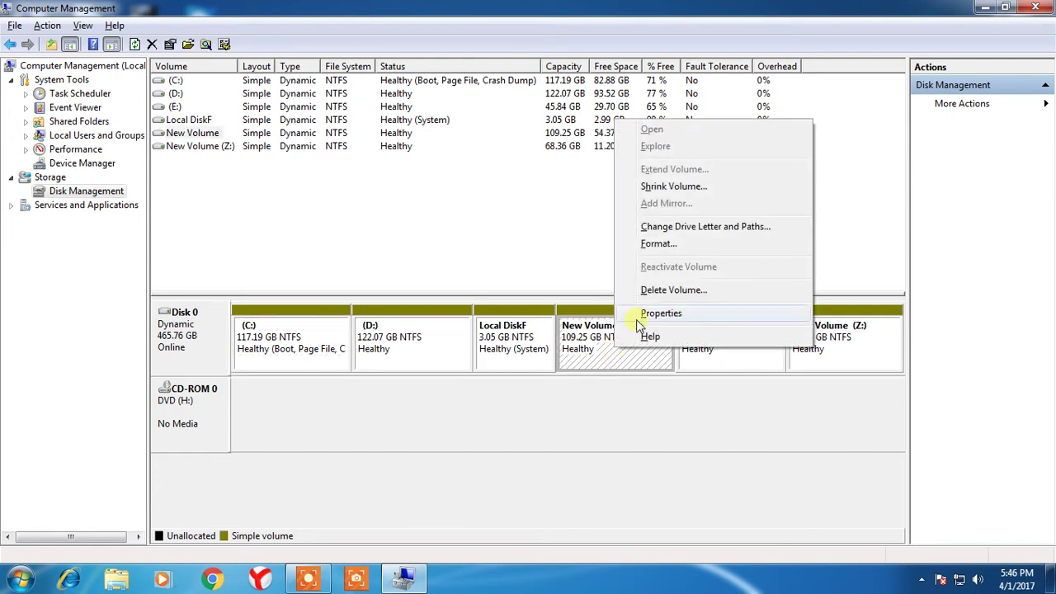
{"action": "left_click", "coordinate": [692, 227]}
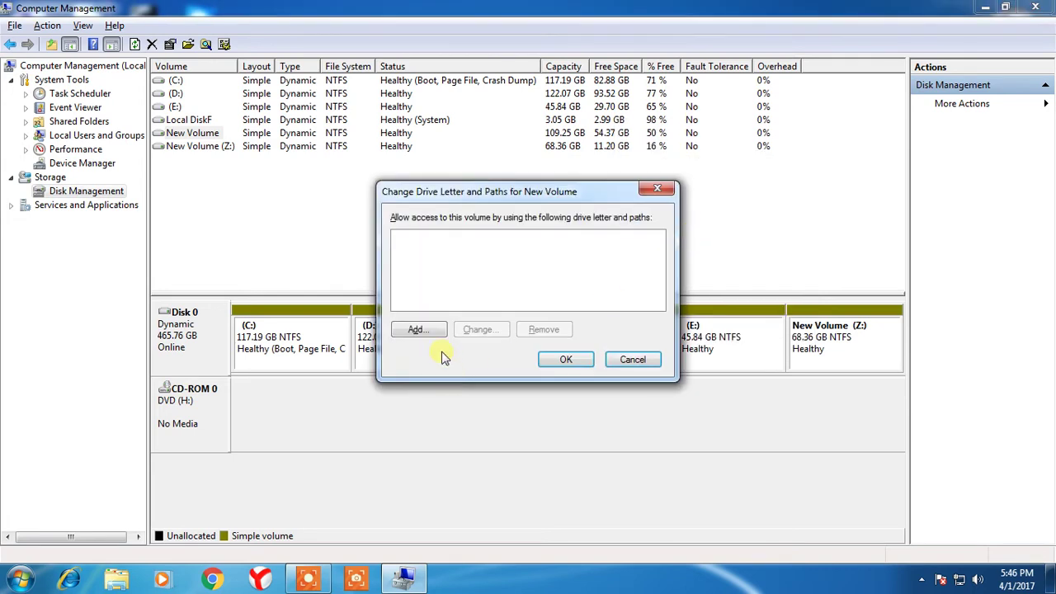
{"action": "left_click", "coordinate": [435, 334]}
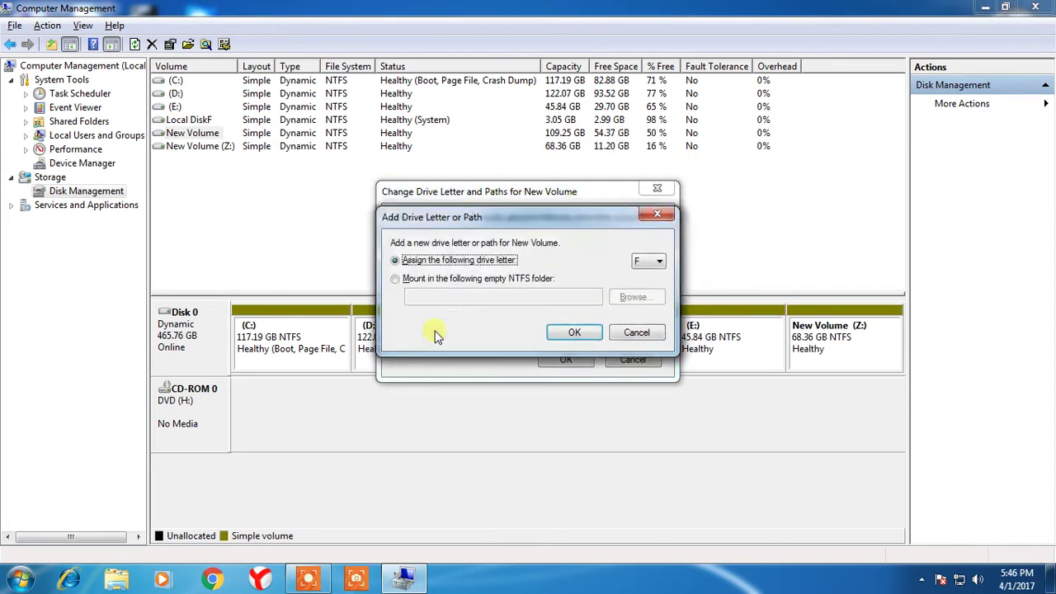
{"action": "left_click", "coordinate": [653, 262]}
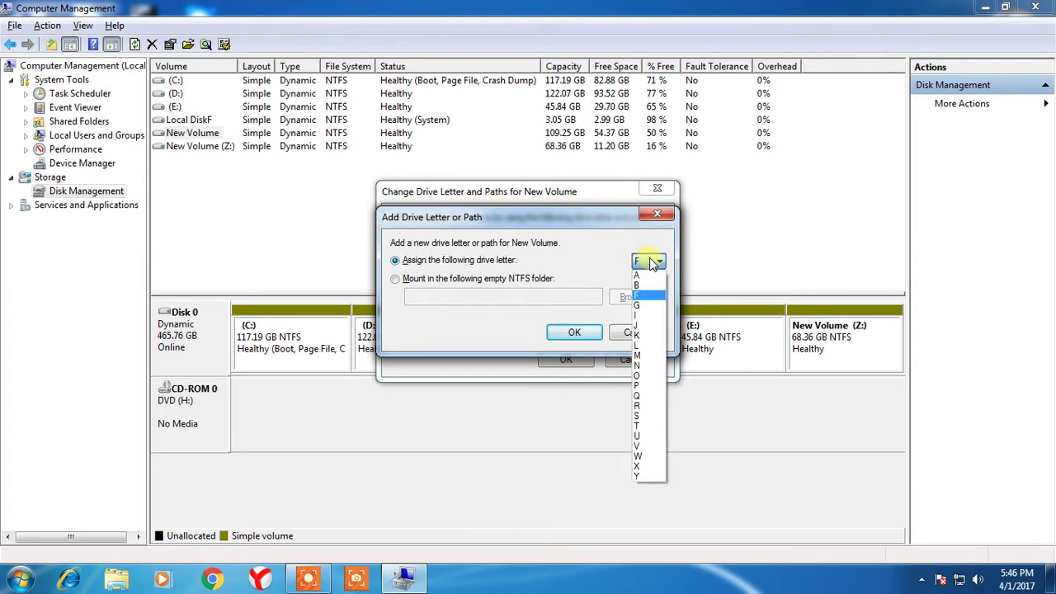
{"action": "left_click", "coordinate": [653, 306]}
{"action": "left_click", "coordinate": [572, 333]}
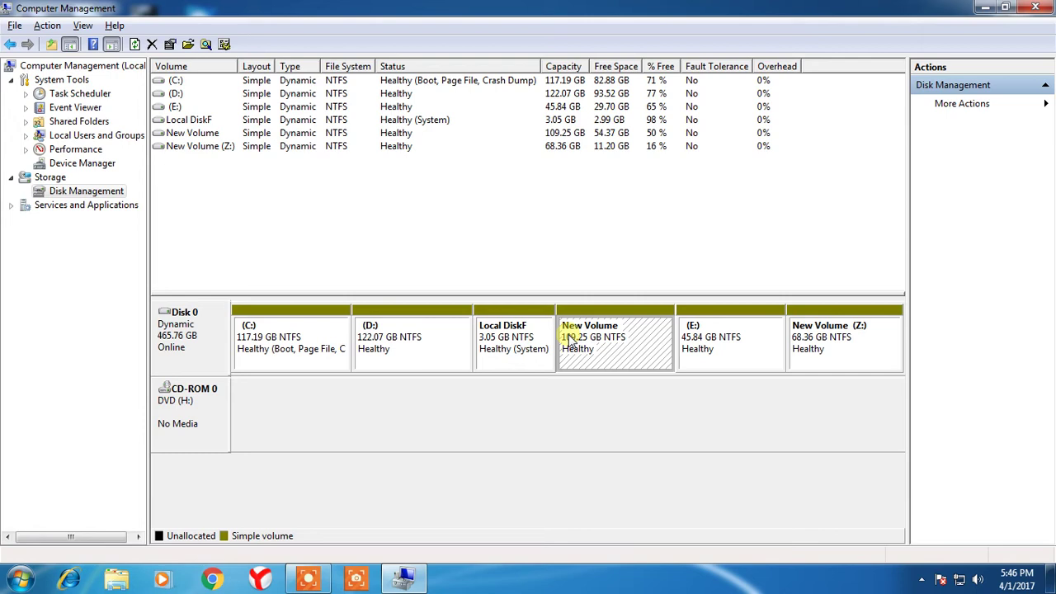
{"action": "right_click", "coordinate": [626, 346]}
{"action": "left_click", "coordinate": [717, 222]}
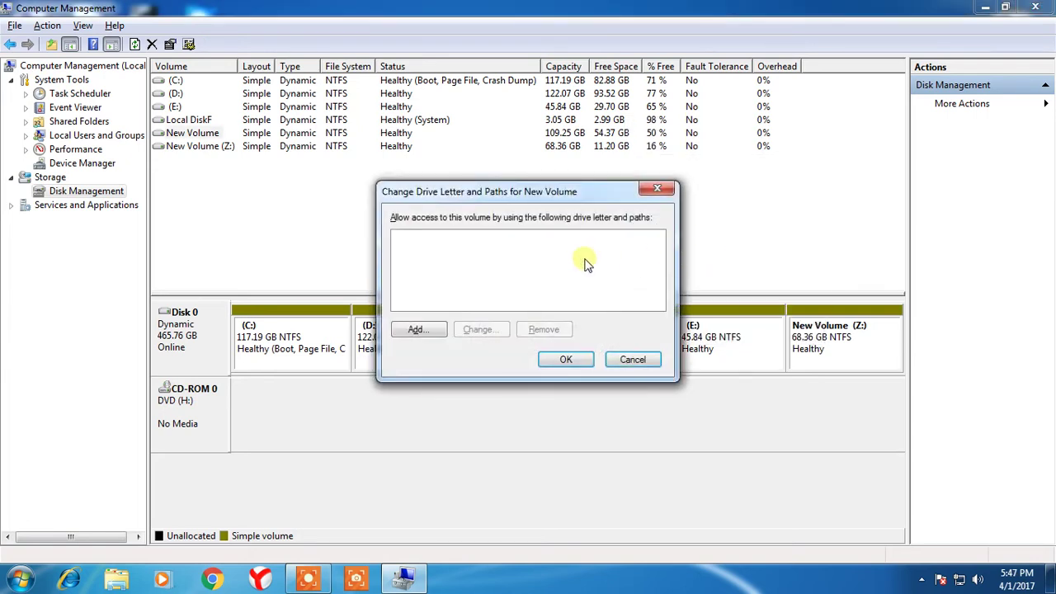
{"action": "left_click", "coordinate": [416, 329]}
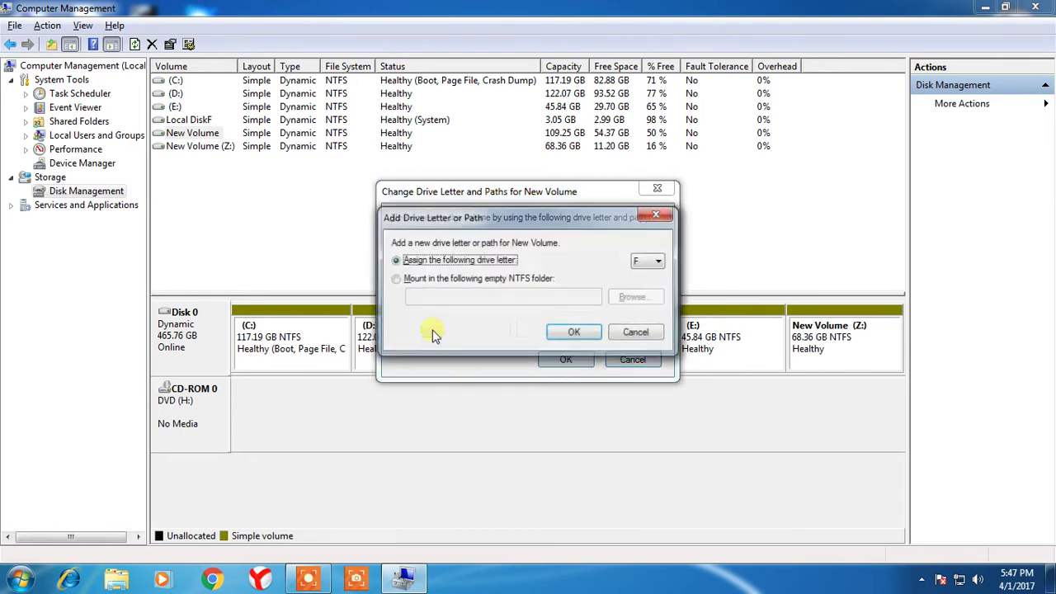
{"action": "left_click", "coordinate": [648, 263]}
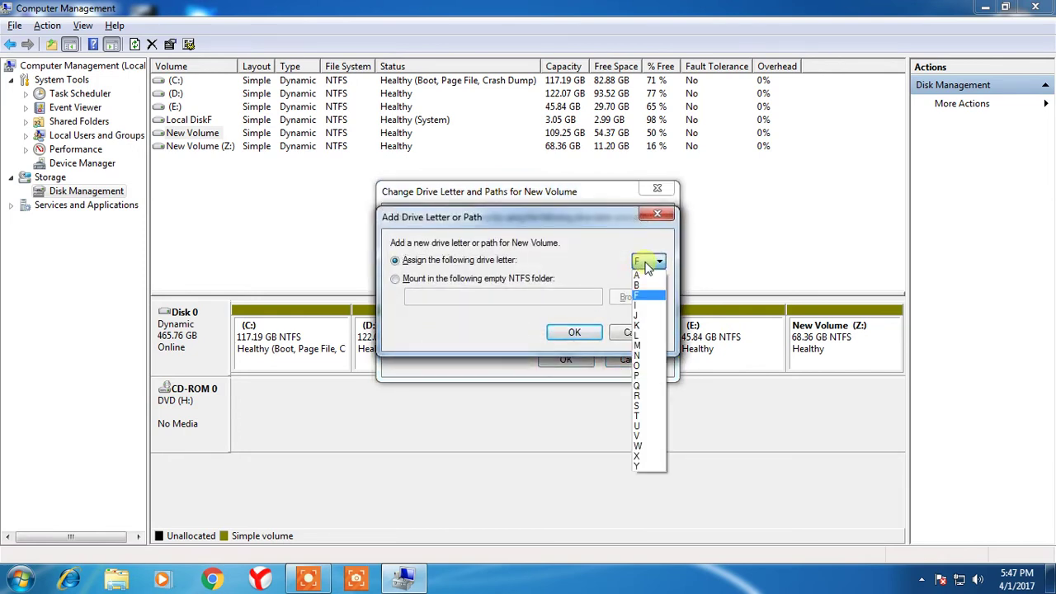
{"action": "left_click", "coordinate": [614, 330]}
{"action": "left_click", "coordinate": [627, 334]}
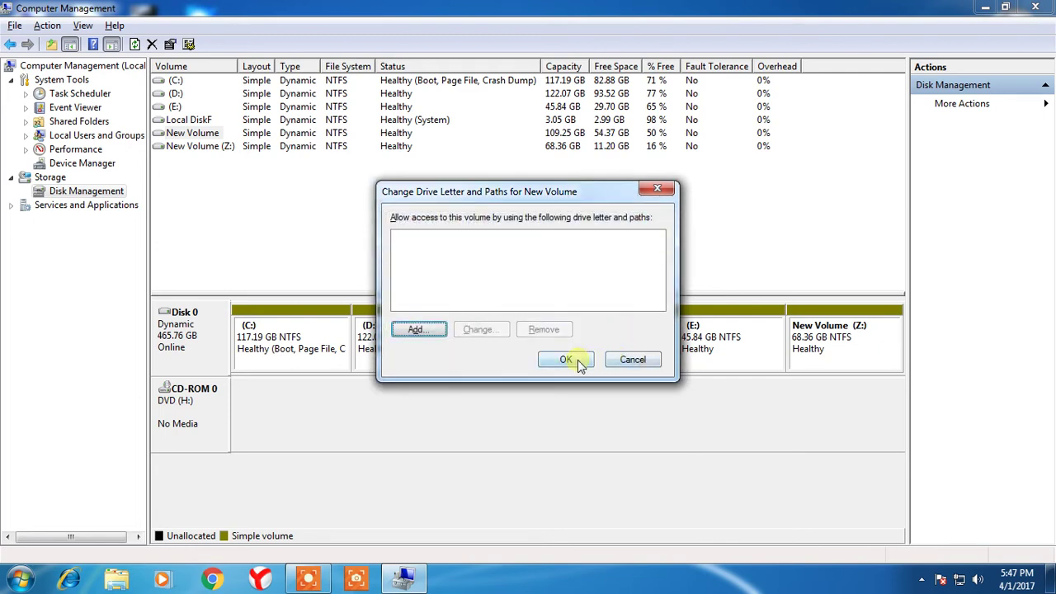
{"action": "left_click", "coordinate": [569, 359]}
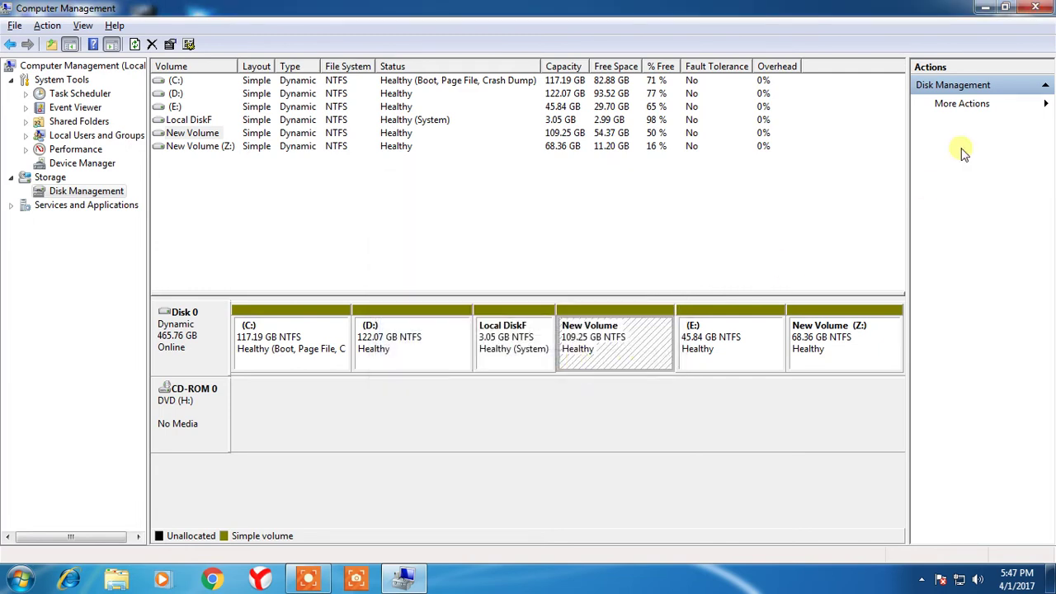
Minimize Computer Management and check the drives in Computer for the New Volume (G:) drive
{"action": "left_click", "coordinate": [985, 8]}
{"action": "double_click", "coordinate": [9, 40]}
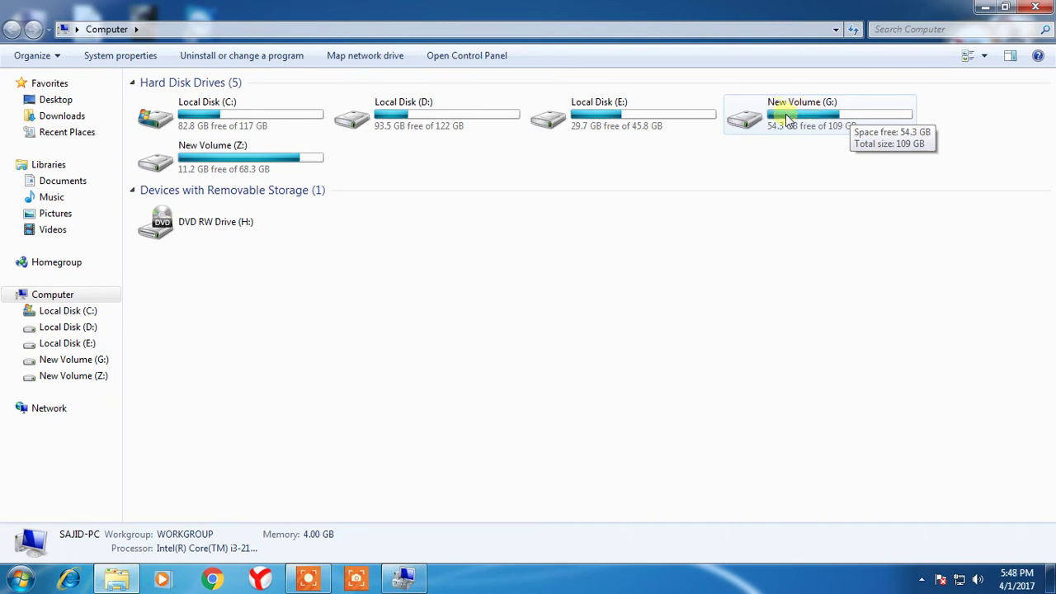
{"action": "left_click", "coordinate": [985, 6]}
{"action": "left_click", "coordinate": [413, 577]}
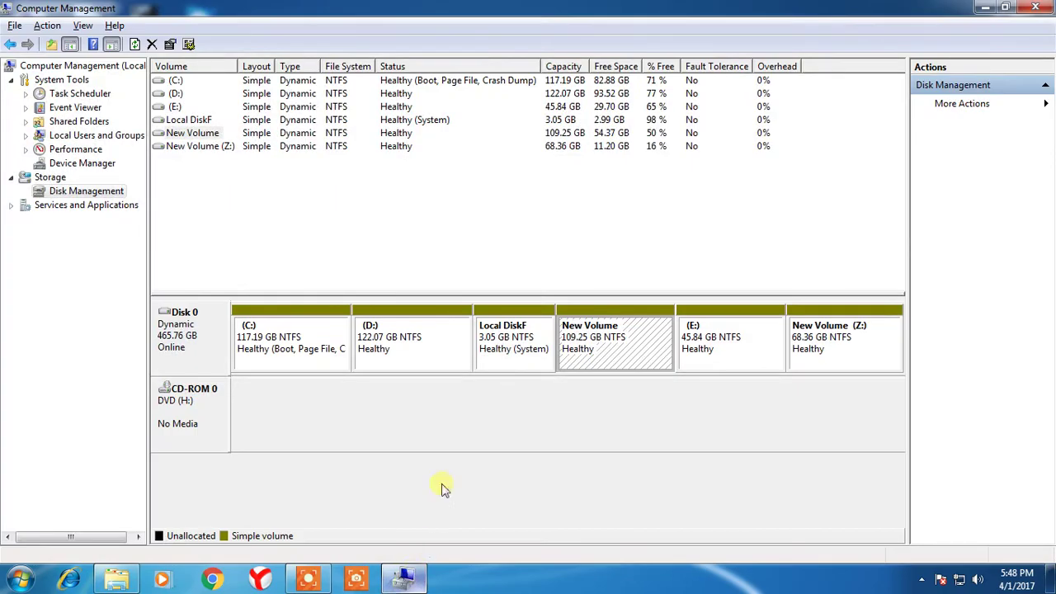
{"action": "right_click", "coordinate": [631, 351]}
{"action": "left_click", "coordinate": [736, 228]}
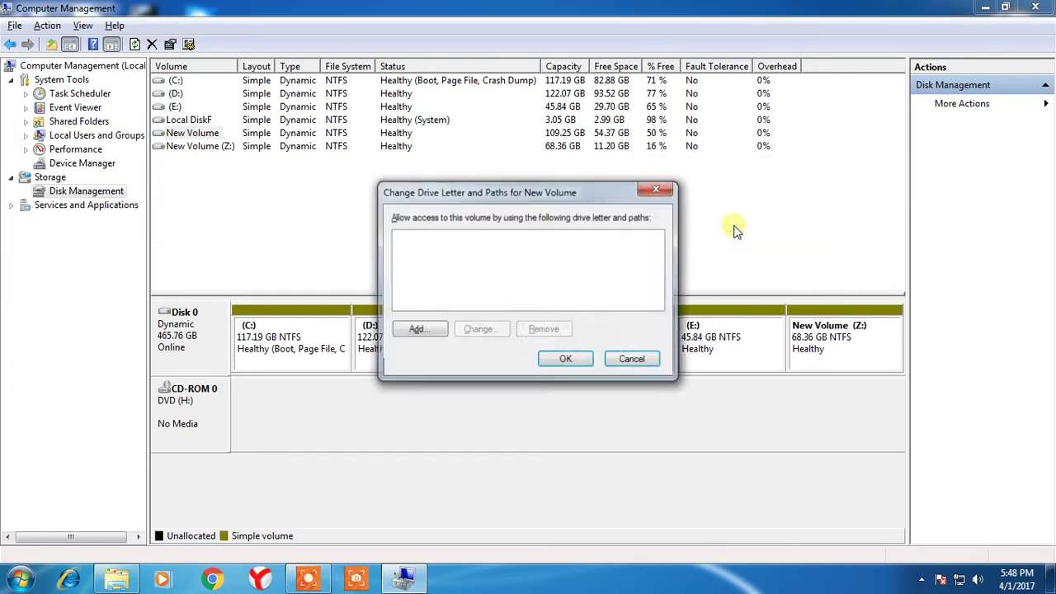
{"action": "left_click", "coordinate": [419, 329]}
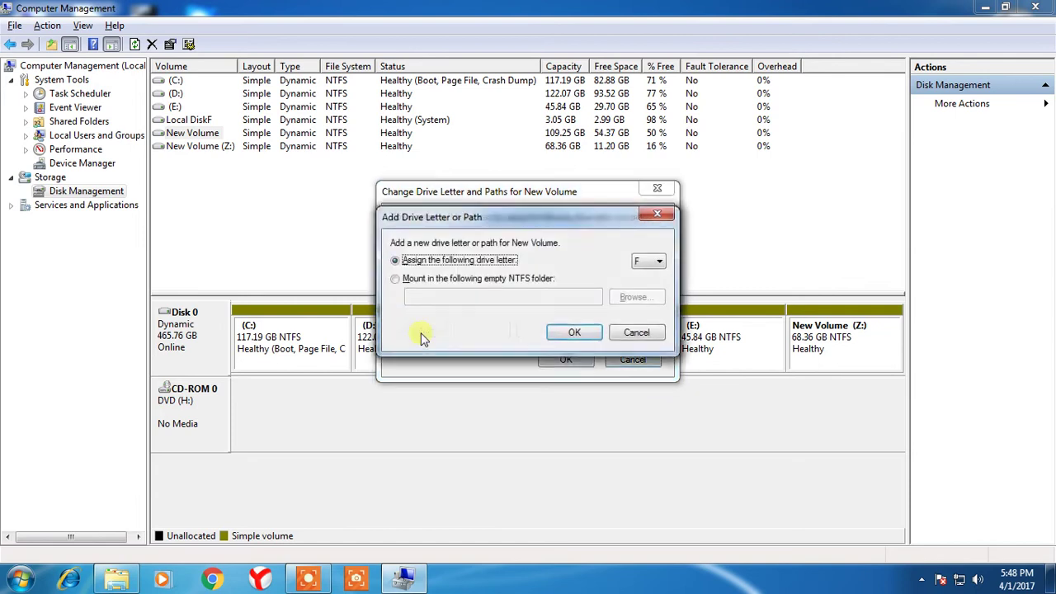
{"action": "left_click", "coordinate": [649, 260]}
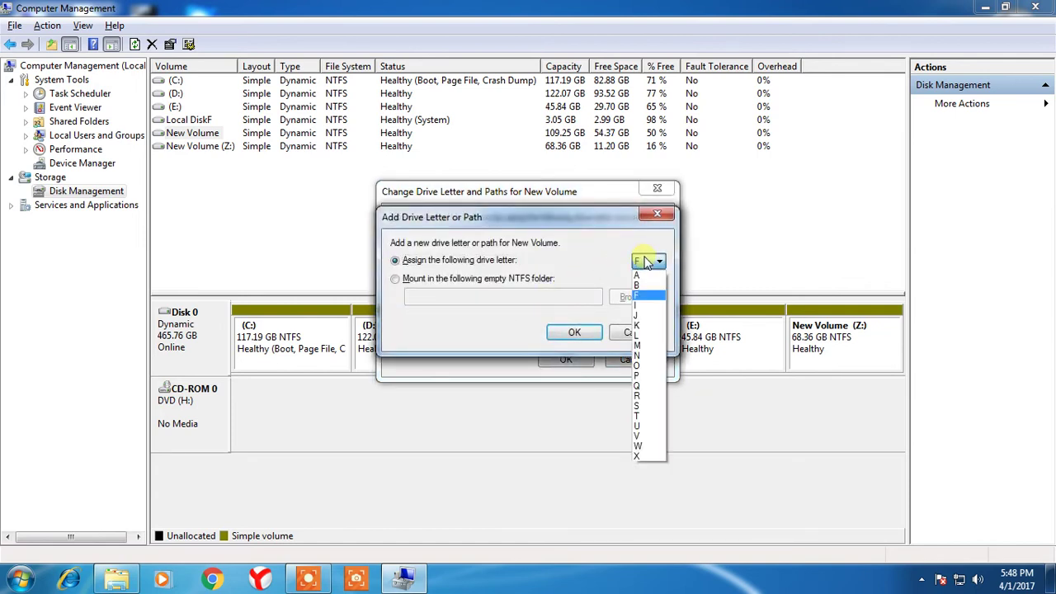
{"action": "left_click", "coordinate": [657, 214]}
{"action": "left_click", "coordinate": [656, 214]}
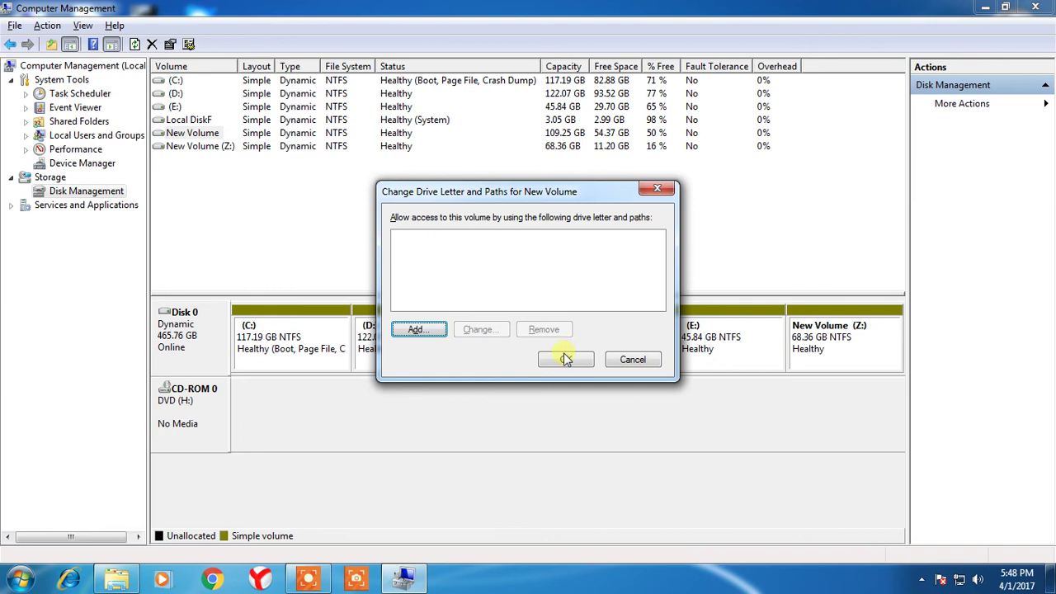
{"action": "left_click", "coordinate": [668, 192]}
{"action": "right_click", "coordinate": [608, 332]}
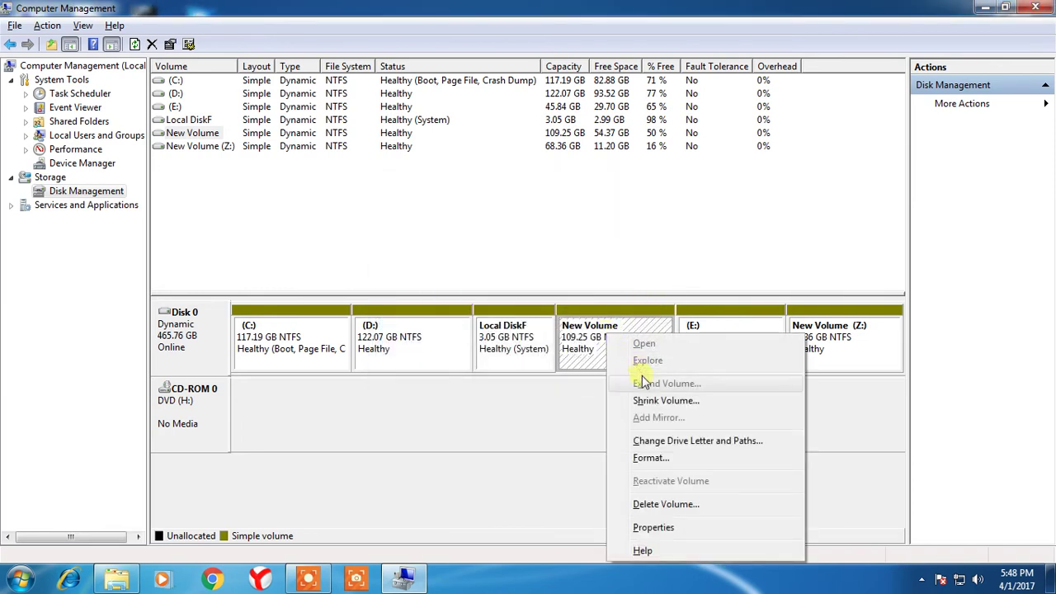
{"action": "left_click", "coordinate": [666, 439]}
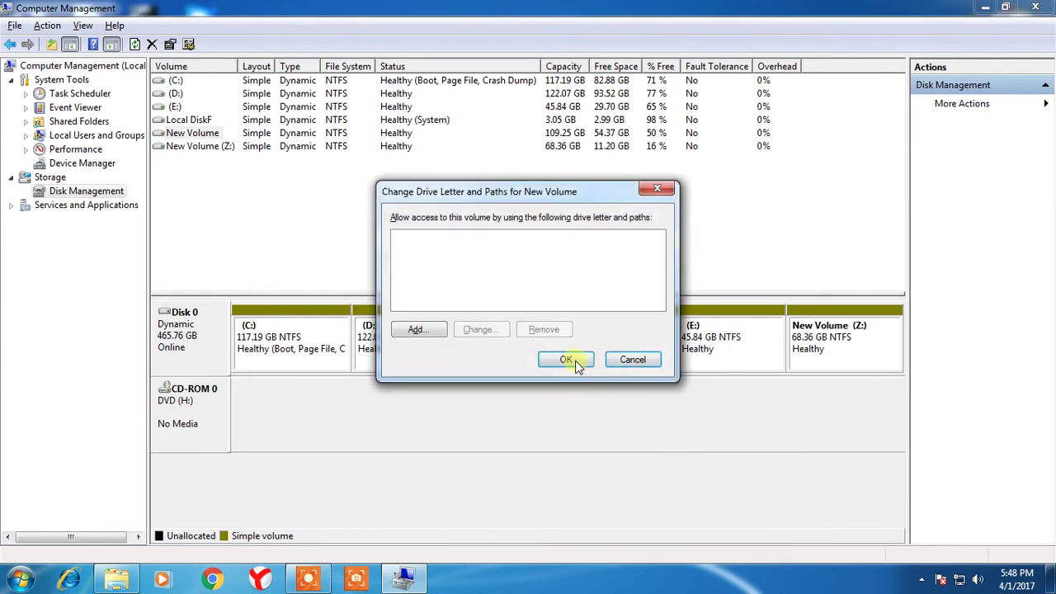
{"action": "left_click", "coordinate": [632, 360]}
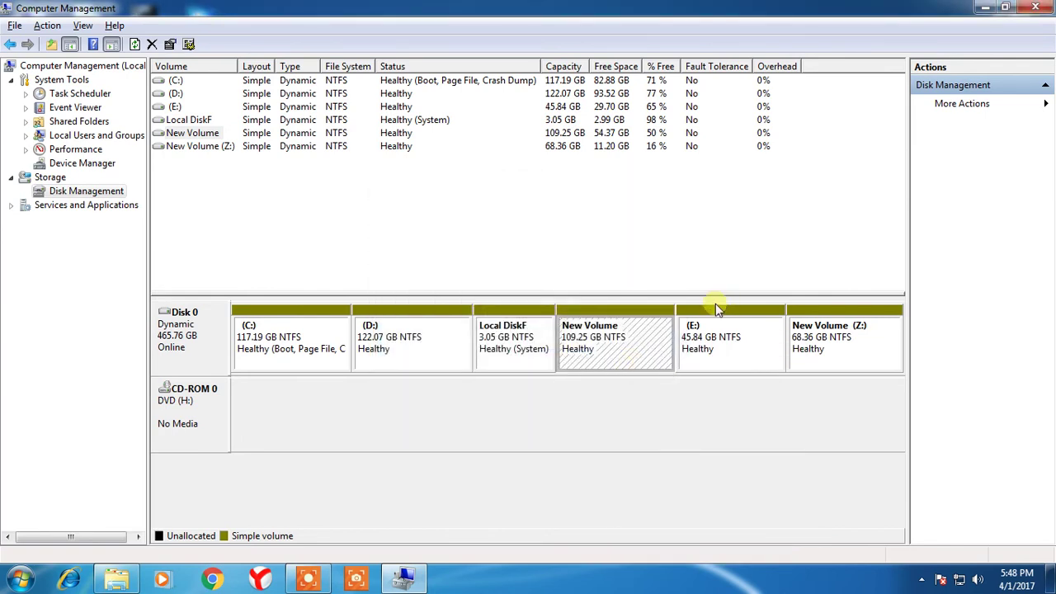
Close Computer Management, look over the New Volume (G:) drive in Computer again and close that window
{"action": "key", "text": "alt+F4"}
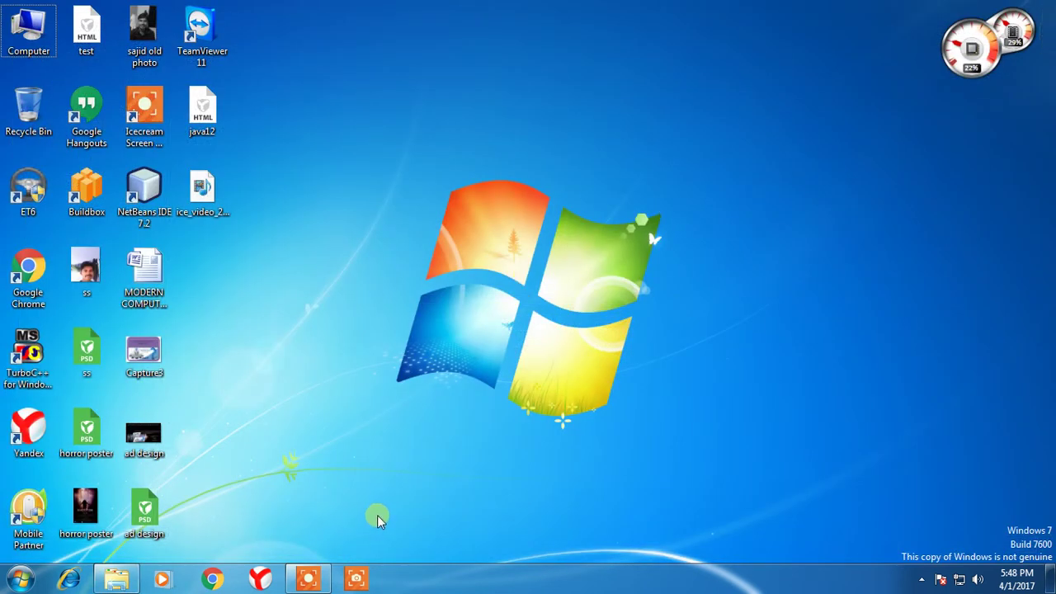
{"action": "left_click", "coordinate": [117, 579]}
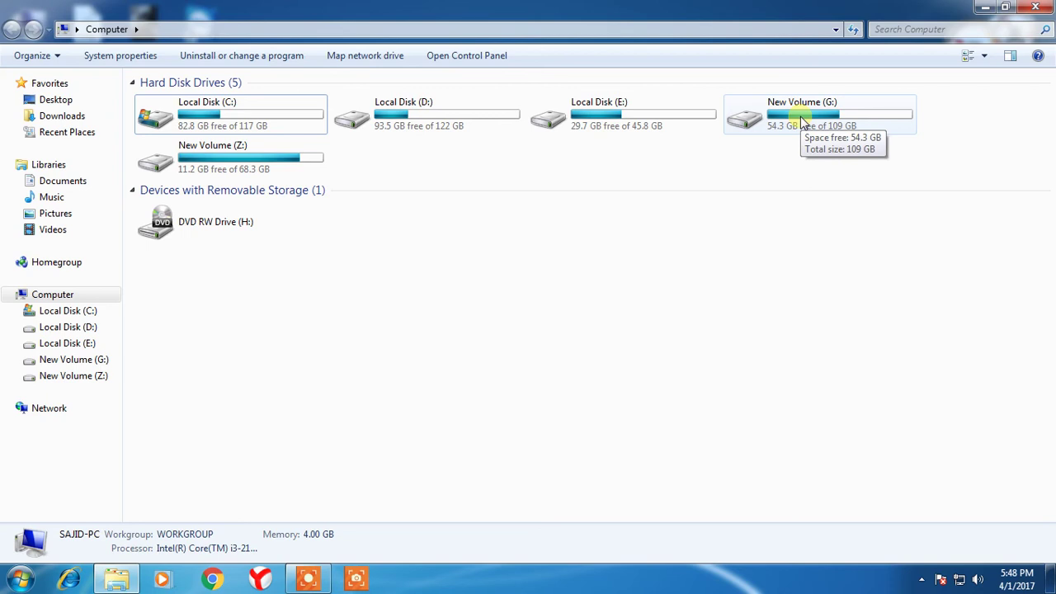
{"action": "left_click", "coordinate": [1031, 7]}
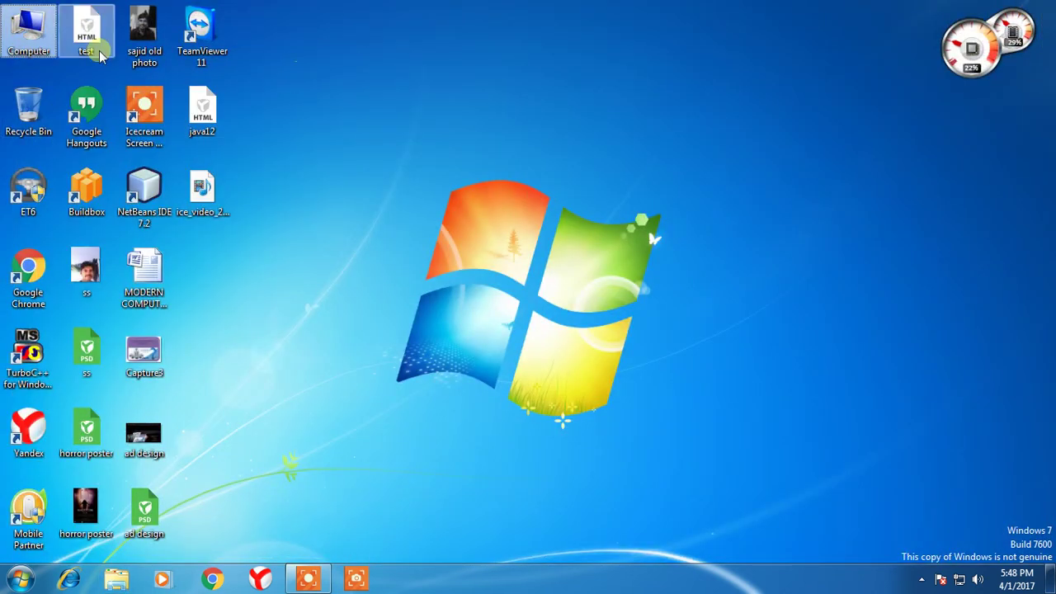
Reopen Computer Management and display Disk Management
{"action": "right_click", "coordinate": [35, 33]}
{"action": "left_click", "coordinate": [70, 56]}
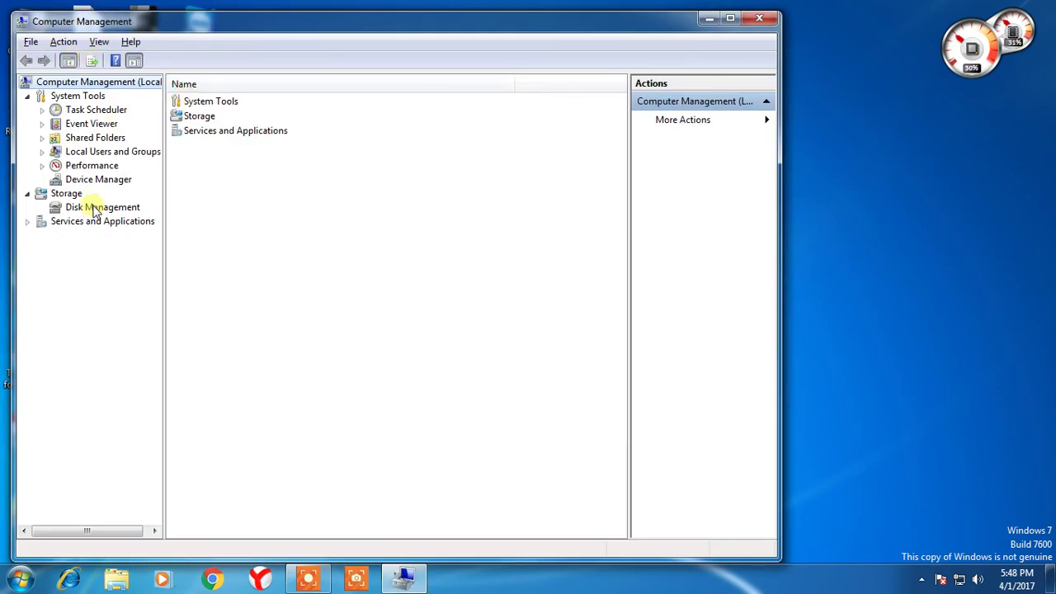
{"action": "left_click", "coordinate": [95, 208]}
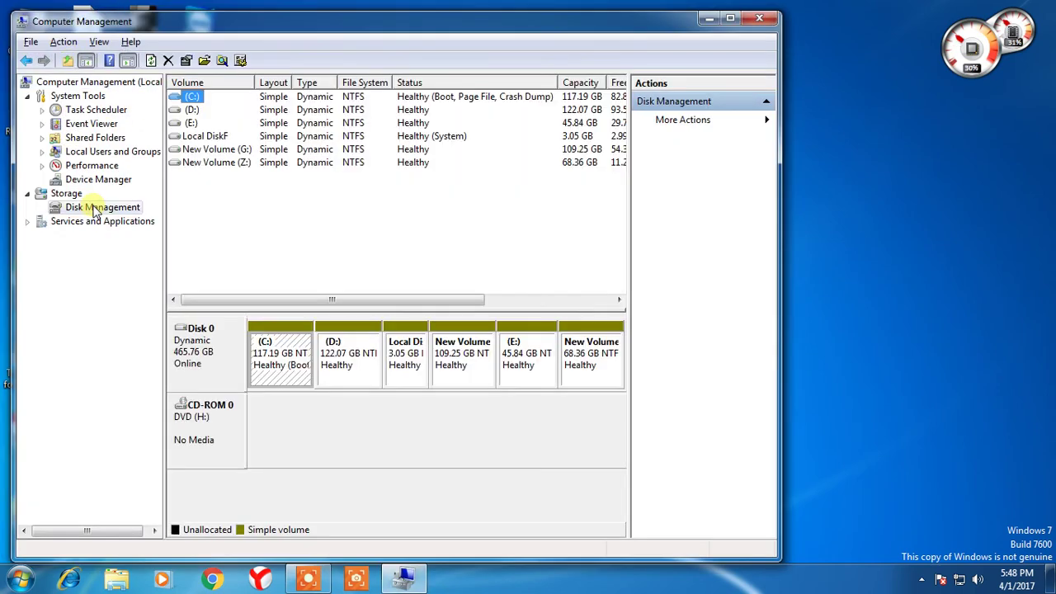
Remove drive letter D from the 122.07 GB volume on Disk 0 and confirm the removal
{"action": "left_click", "coordinate": [343, 366]}
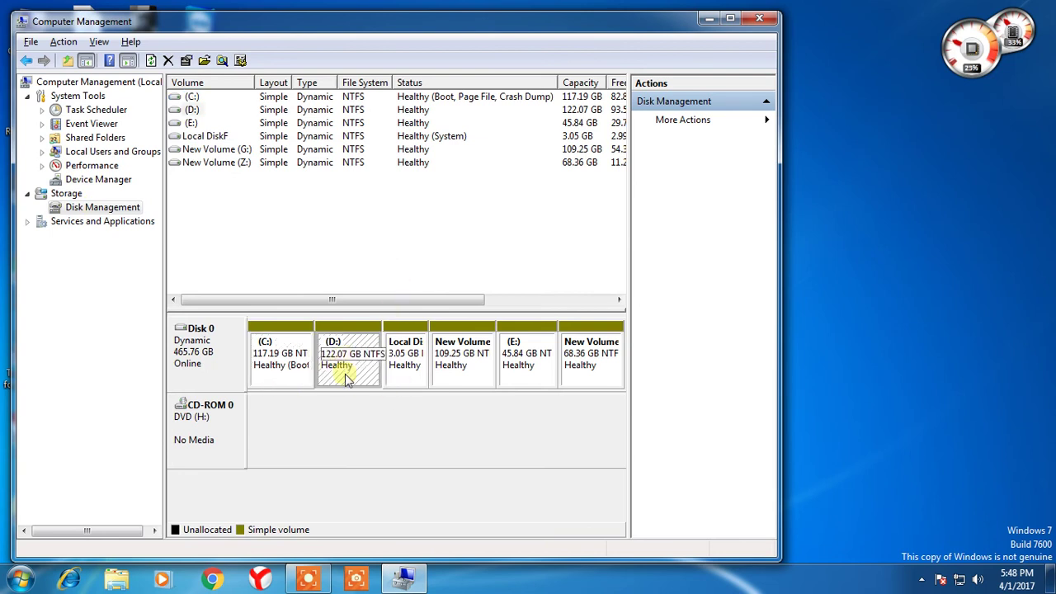
{"action": "right_click", "coordinate": [347, 377]}
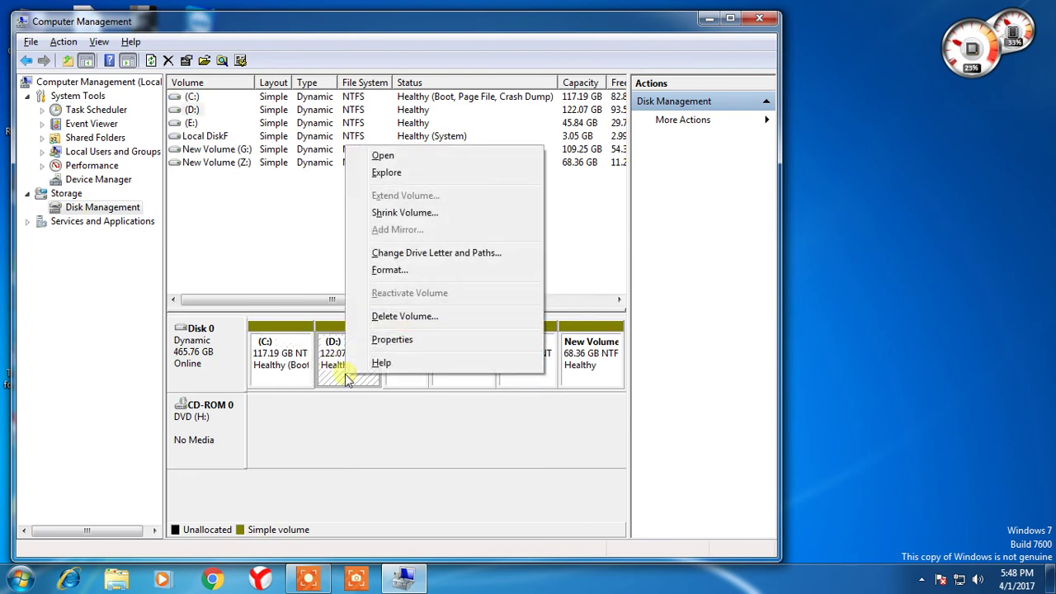
{"action": "left_click", "coordinate": [460, 256]}
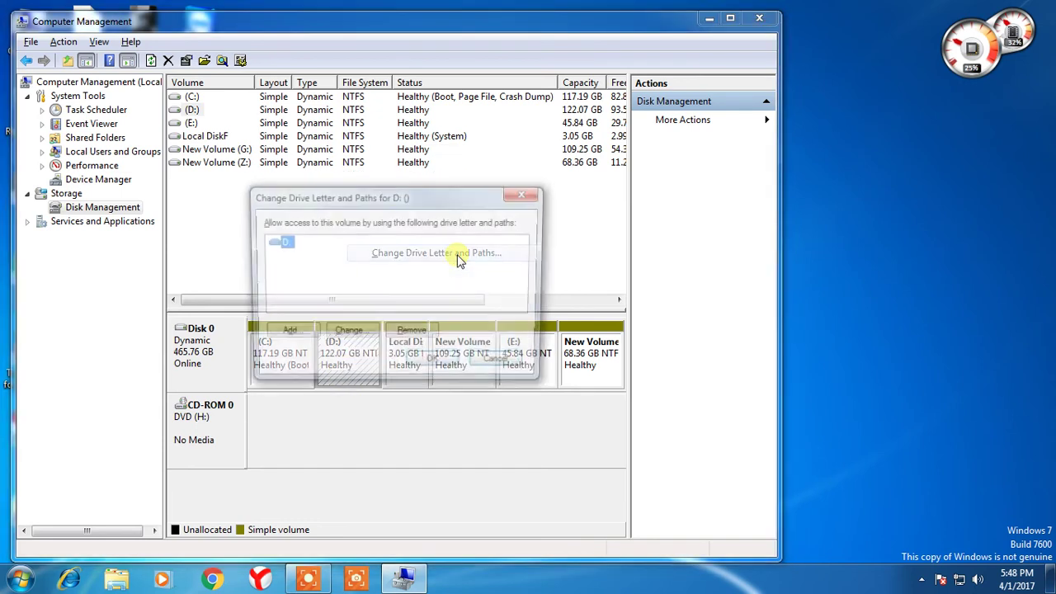
{"action": "left_click", "coordinate": [420, 334]}
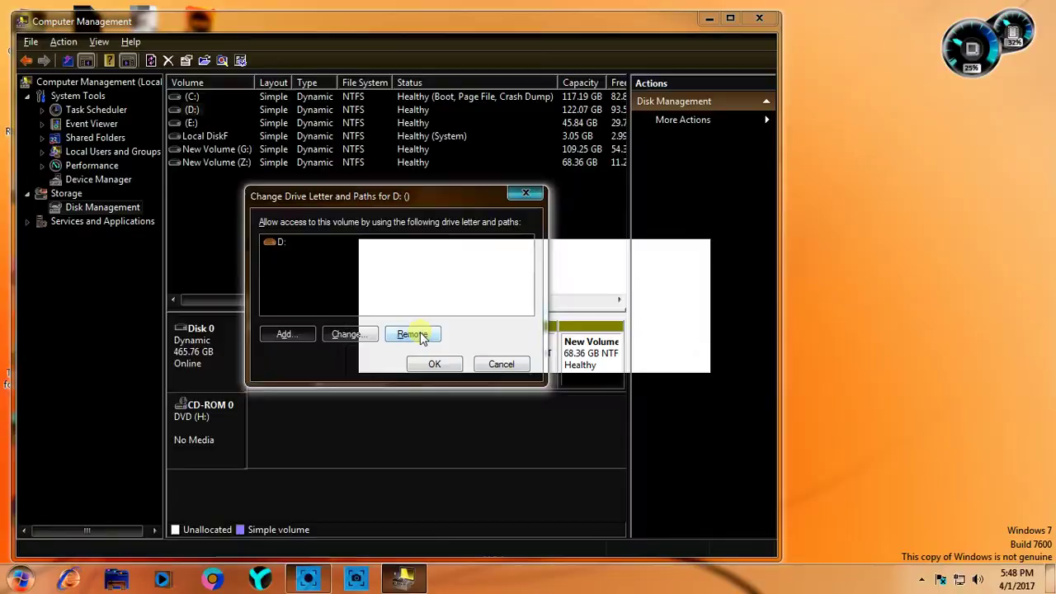
{"action": "left_click", "coordinate": [600, 344]}
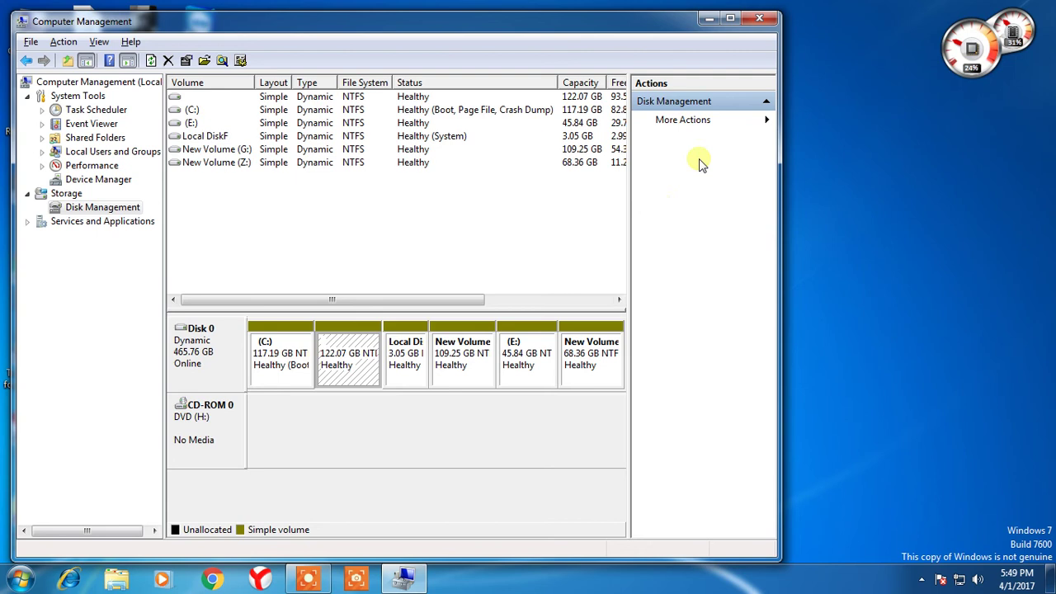
Close Computer Management and check the hard disk drives listed in Computer for drive D, returning to the desktop
{"action": "left_click", "coordinate": [753, 29]}
{"action": "left_click", "coordinate": [25, 33]}
{"action": "double_click", "coordinate": [25, 33]}
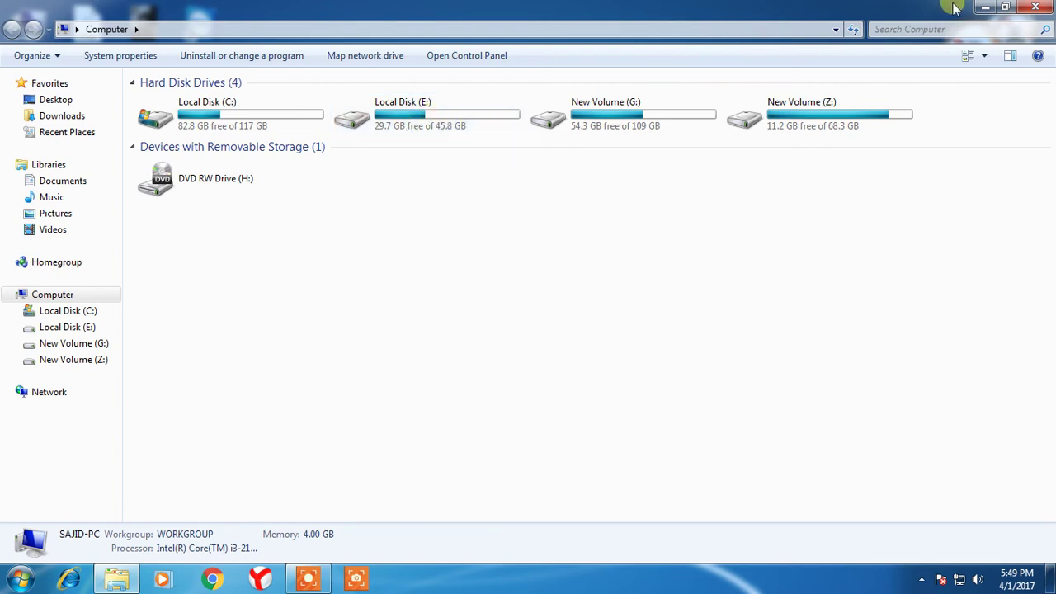
{"action": "key", "text": "super+d"}
Reopen Computer Management, display Disk Management and maximize the window
{"action": "right_click", "coordinate": [35, 45]}
{"action": "left_click", "coordinate": [70, 71]}
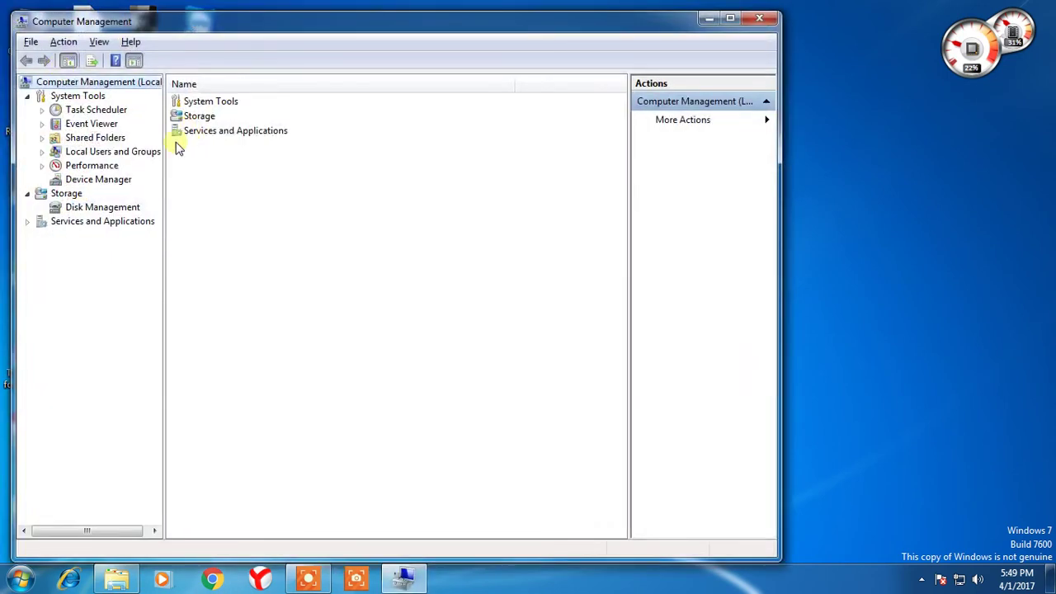
{"action": "left_click", "coordinate": [118, 208]}
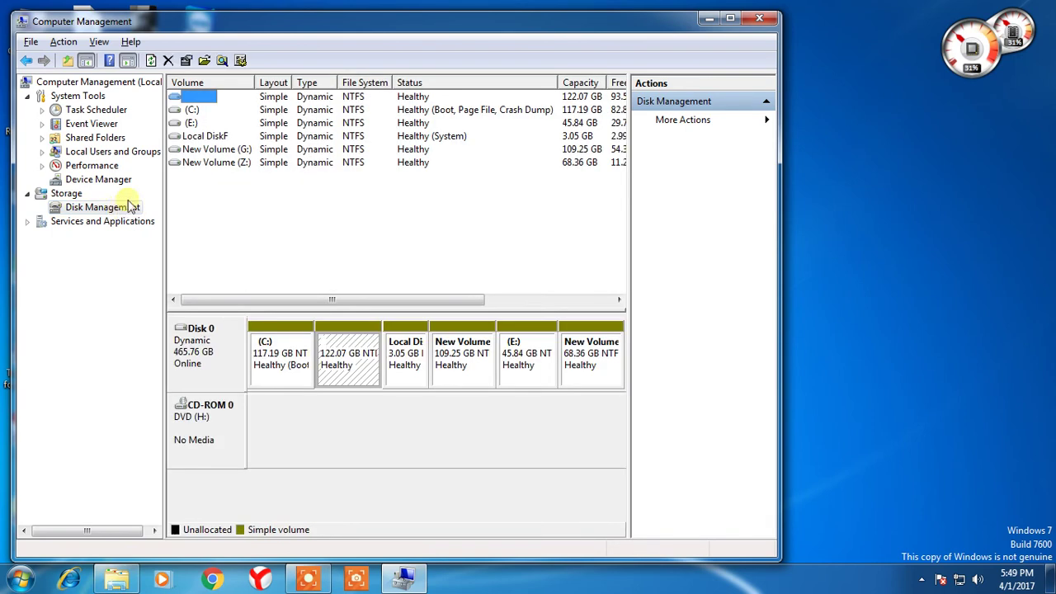
{"action": "double_click", "coordinate": [485, 23]}
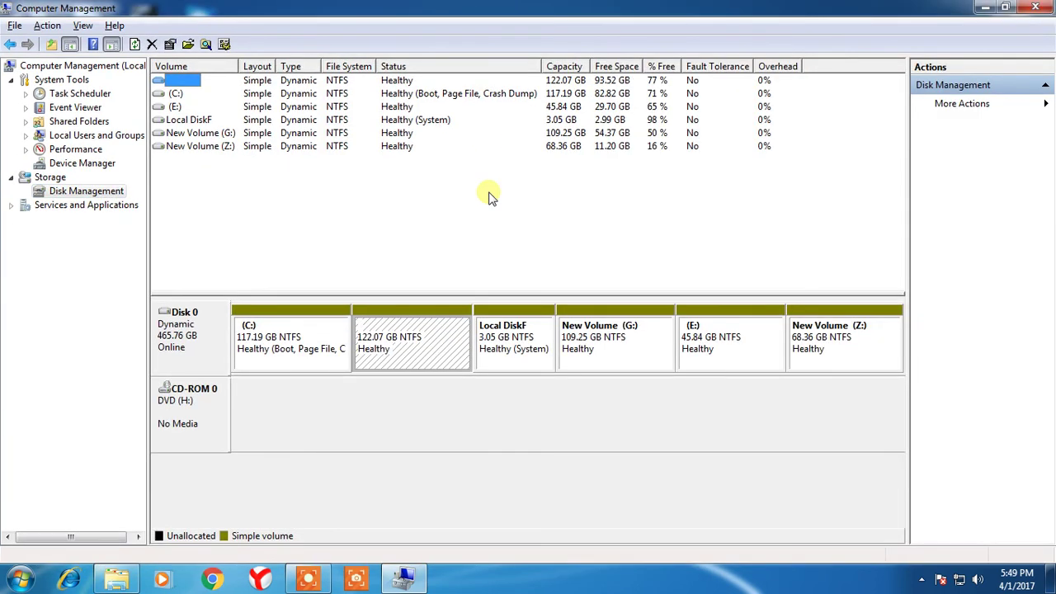
Assign drive letter D to the 122.07 GB volume without a letter on Disk 0
{"action": "left_click", "coordinate": [427, 341]}
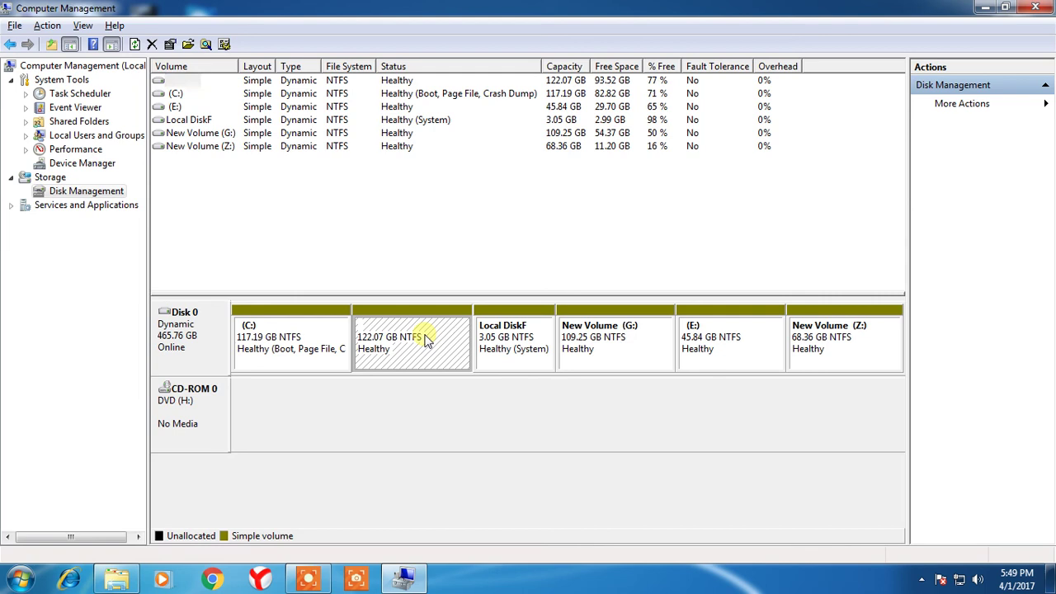
{"action": "right_click", "coordinate": [427, 340]}
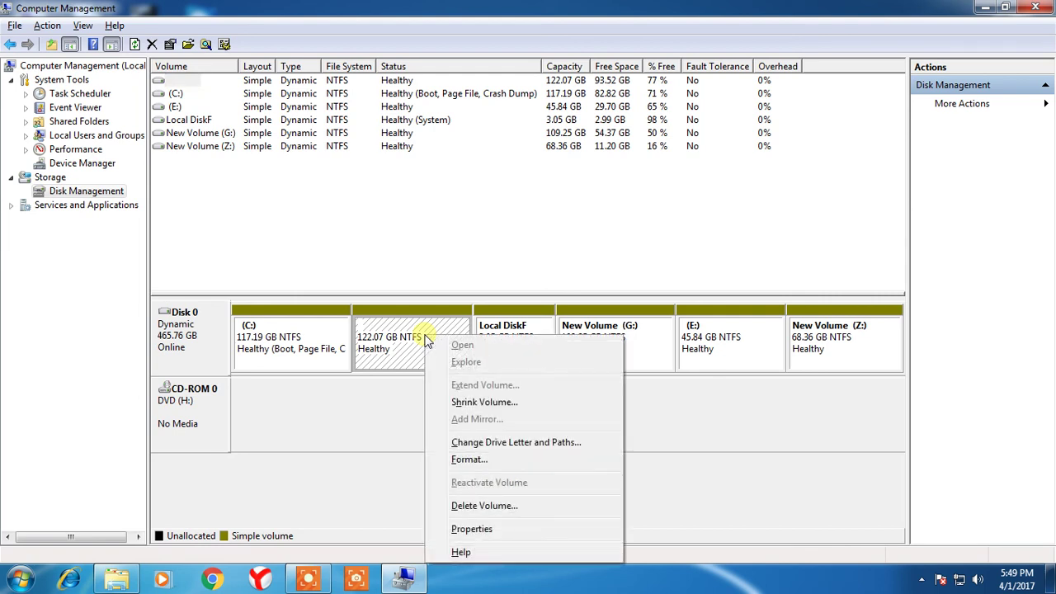
{"action": "left_click", "coordinate": [479, 444]}
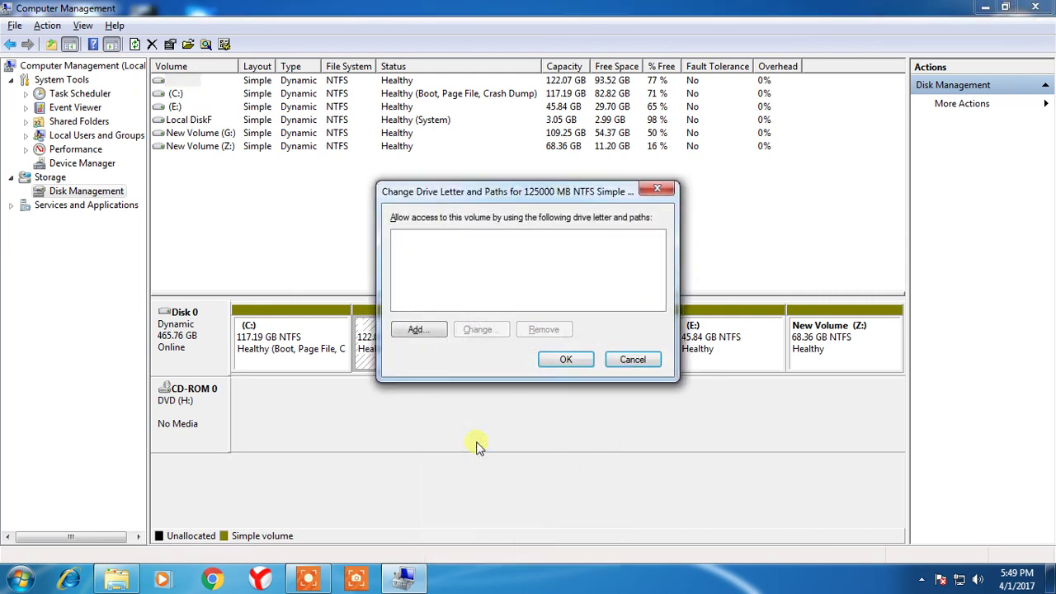
{"action": "left_click", "coordinate": [417, 330]}
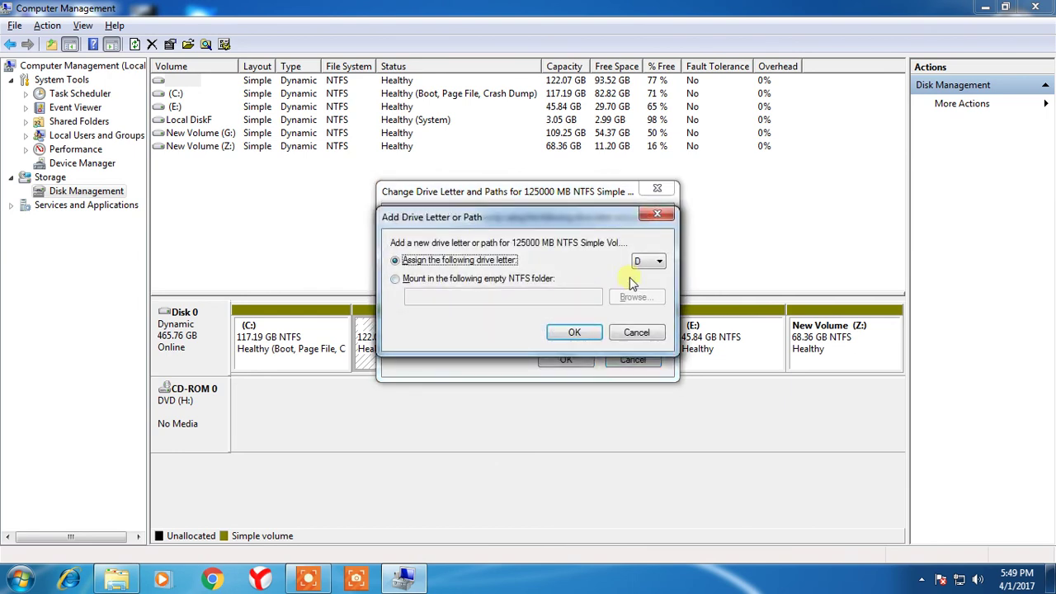
{"action": "left_click", "coordinate": [648, 262]}
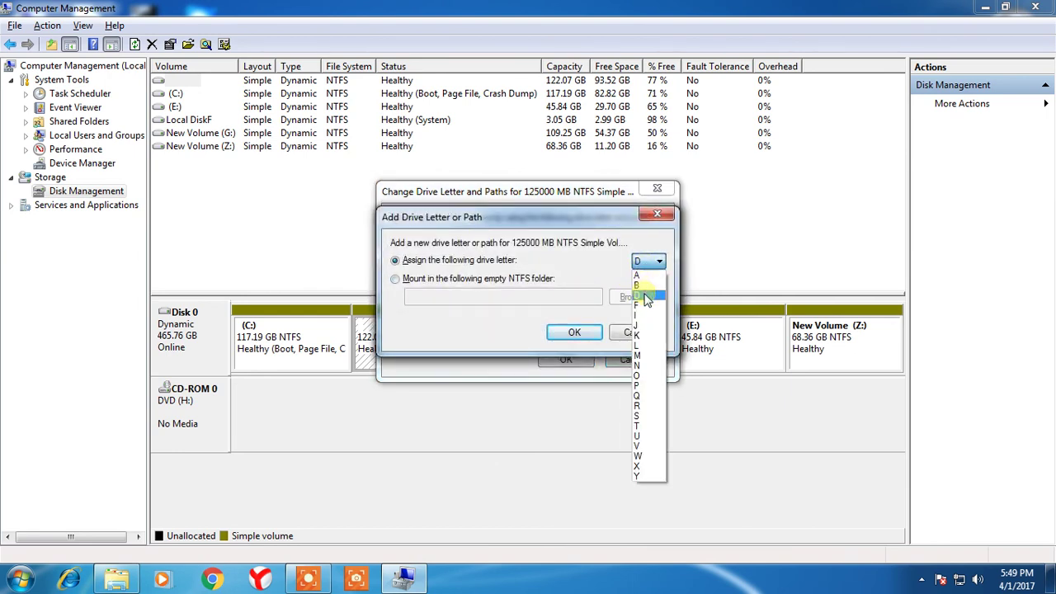
{"action": "left_click", "coordinate": [649, 277]}
{"action": "left_click", "coordinate": [574, 331]}
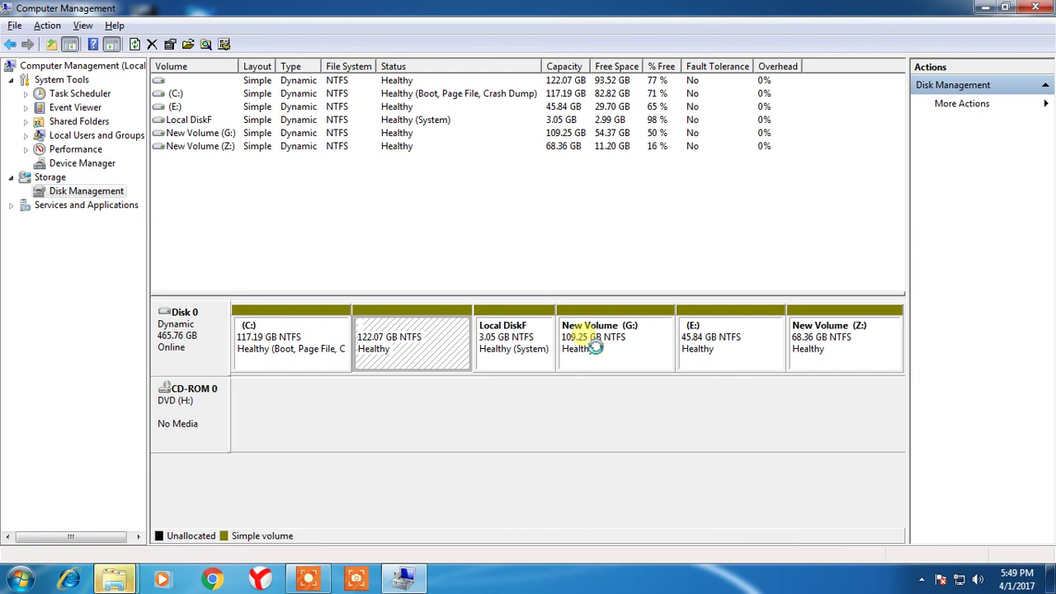
Minimize Computer Management, dismiss AutoPlay, and check Computer for the Local Disk (D:) drive before closing that window
{"action": "left_click", "coordinate": [985, 7]}
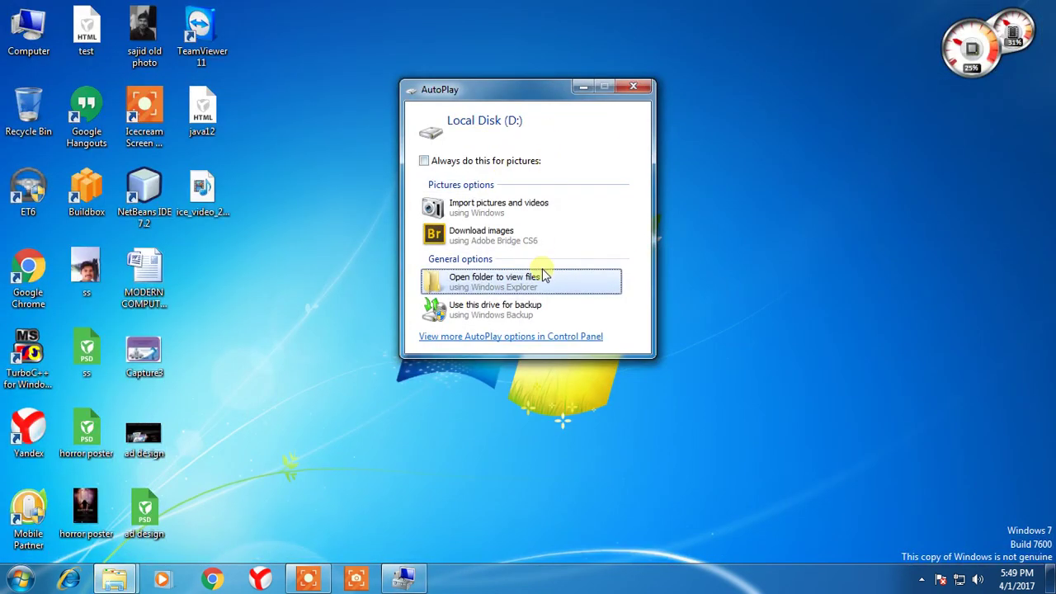
{"action": "left_click", "coordinate": [642, 87]}
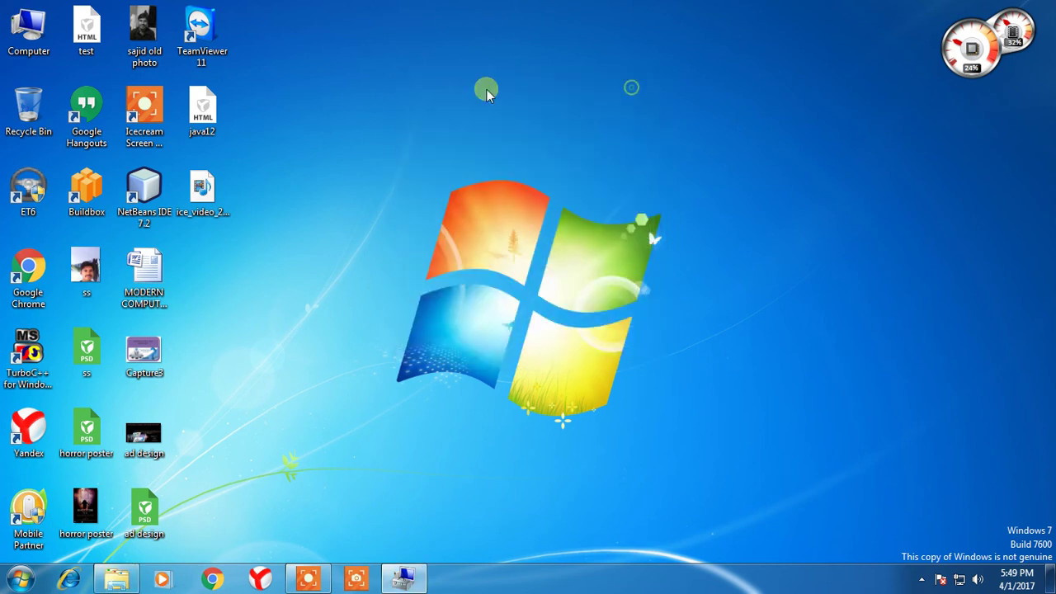
{"action": "key", "text": "super+e"}
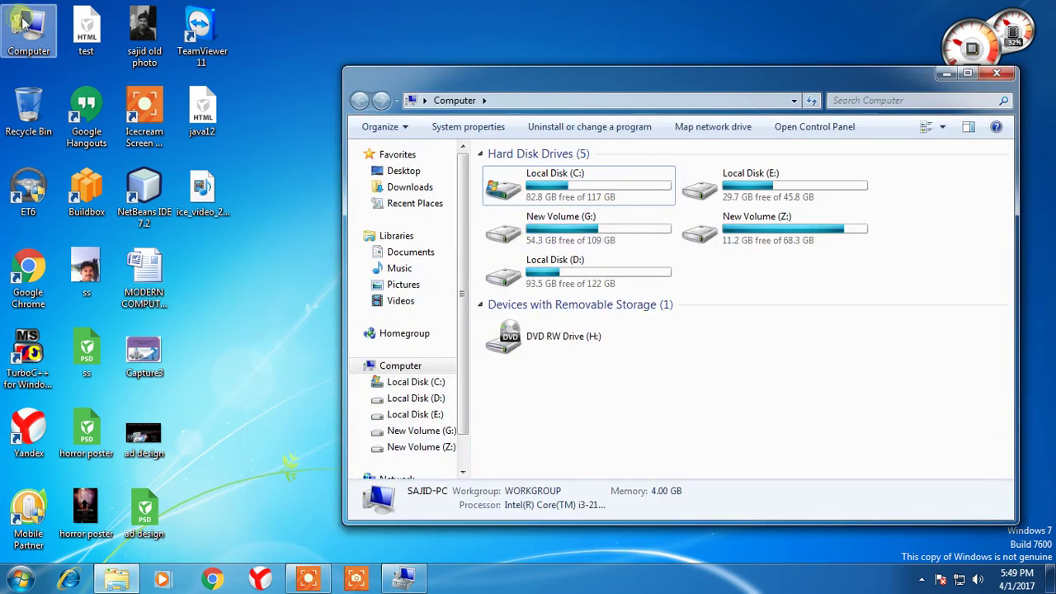
{"action": "double_click", "coordinate": [591, 87]}
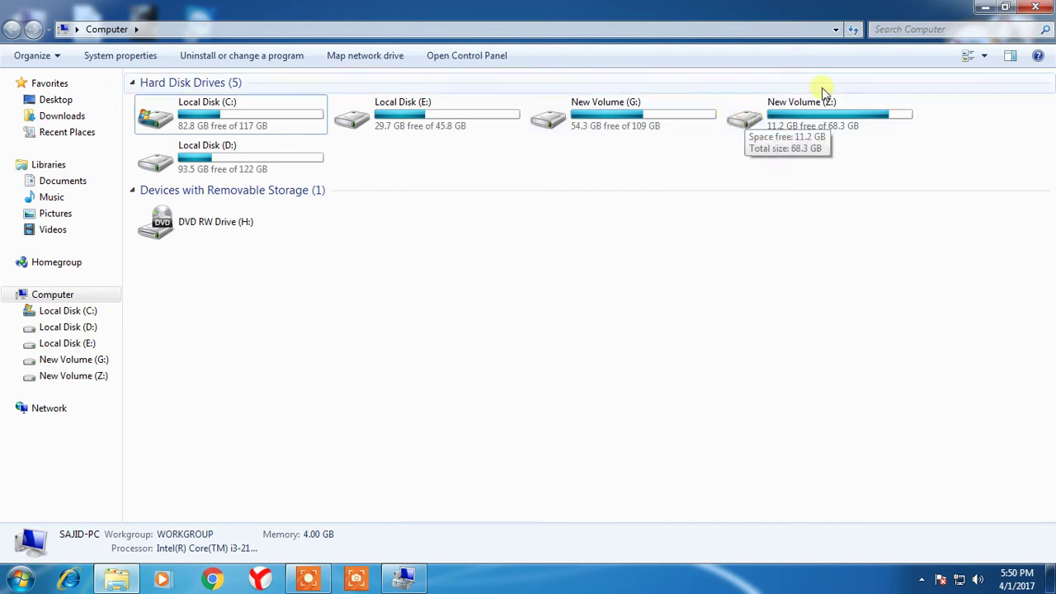
{"action": "left_click", "coordinate": [1035, 7]}
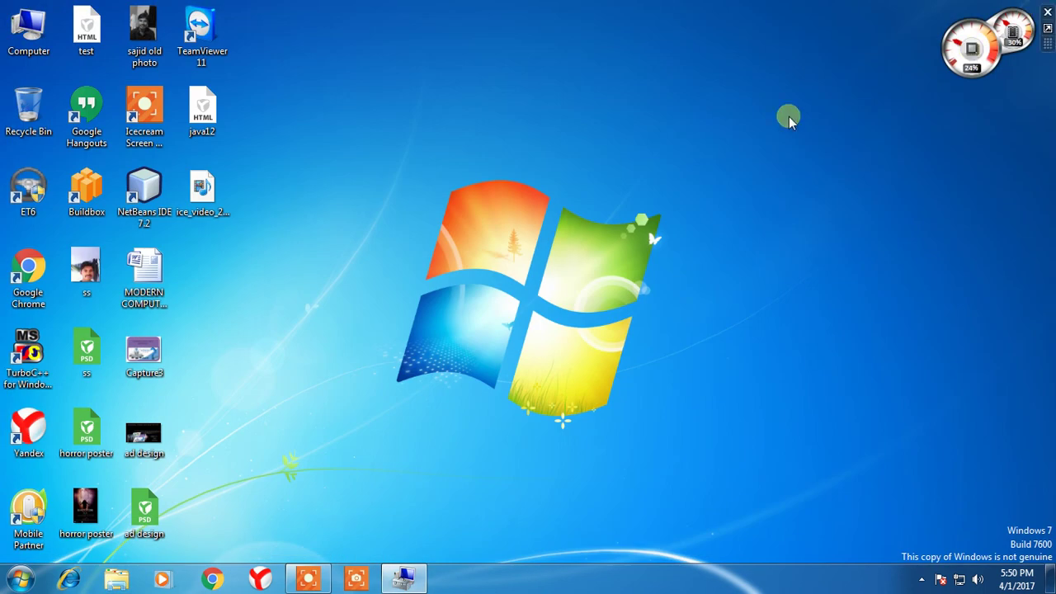